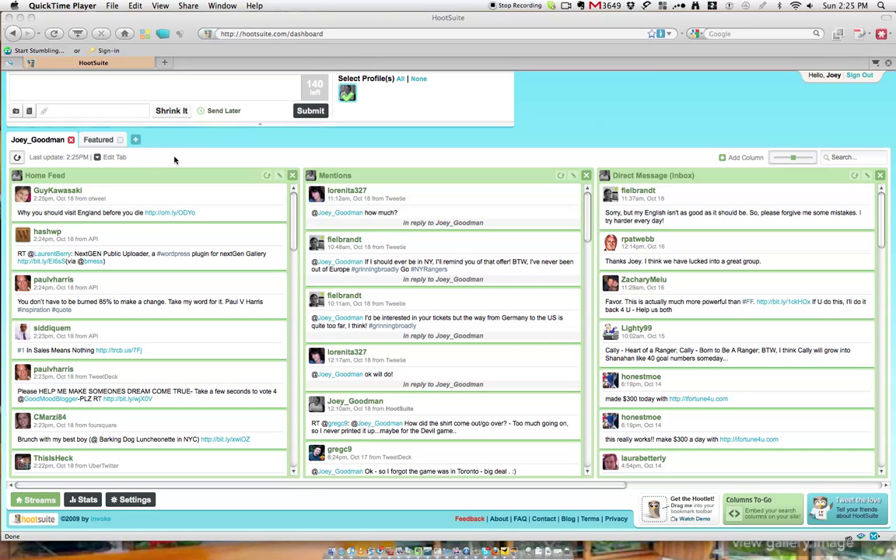
- Bring the Firefox window with the HootSuite dashboard in front of QuickTime Player
{"action": "left_click", "coordinate": [185, 145]}
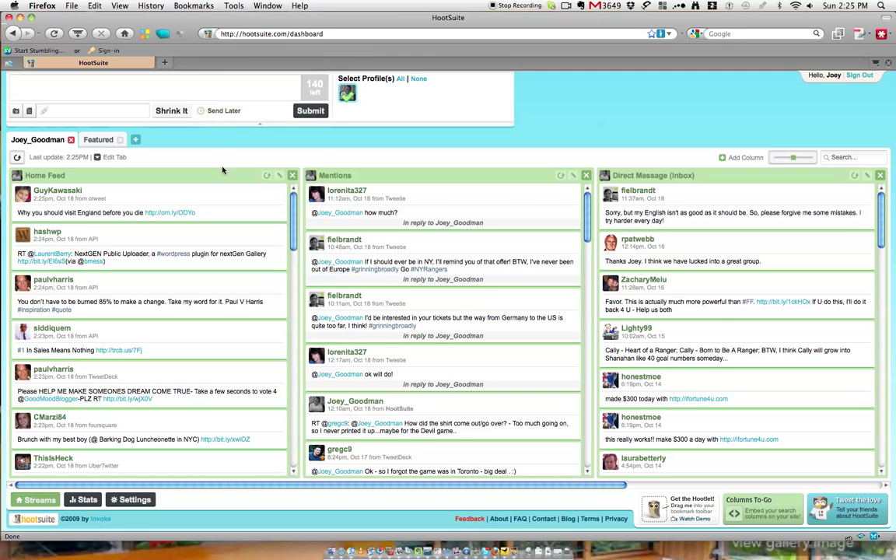
{"action": "mouse_move", "coordinate": [196, 191]}
{"action": "mouse_move", "coordinate": [573, 215]}
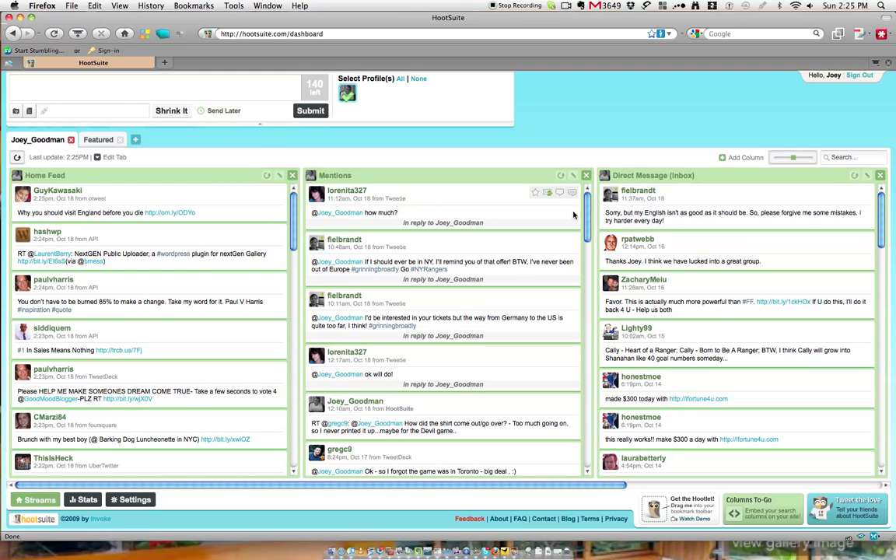
{"action": "mouse_move", "coordinate": [654, 336]}
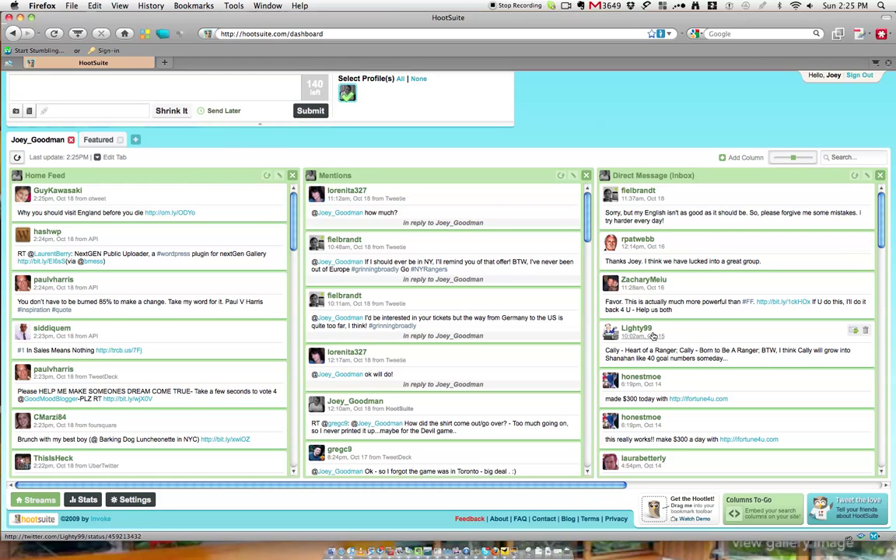
{"action": "mouse_move", "coordinate": [687, 319]}
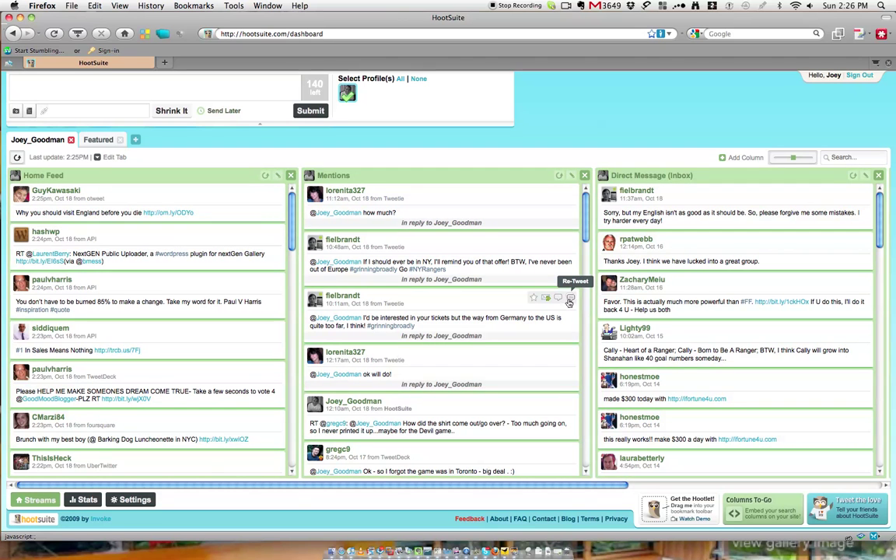
- Scroll the dashboard right until the Sent Tweets column is fully visible
{"action": "scroll", "coordinate": [571, 302], "scroll_direction": "right", "scroll_amount": 2}
{"action": "scroll", "coordinate": [568, 302], "scroll_direction": "right", "scroll_amount": 10}
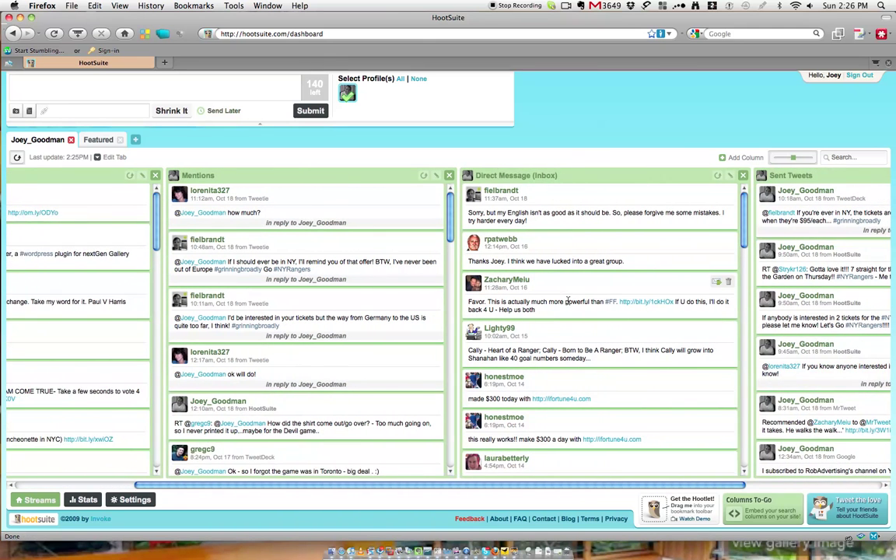
{"action": "scroll", "coordinate": [569, 302], "scroll_direction": "right", "scroll_amount": 2}
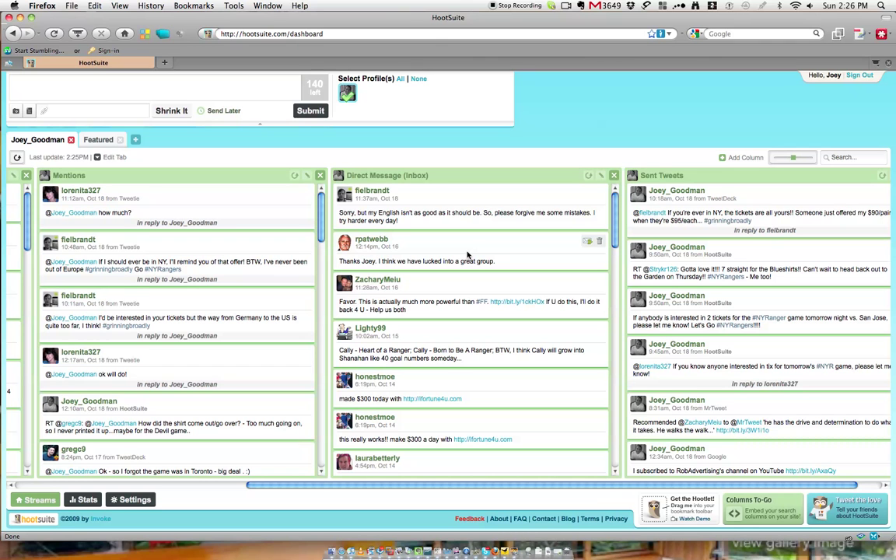
{"action": "scroll", "coordinate": [468, 255], "scroll_direction": "right", "scroll_amount": 2}
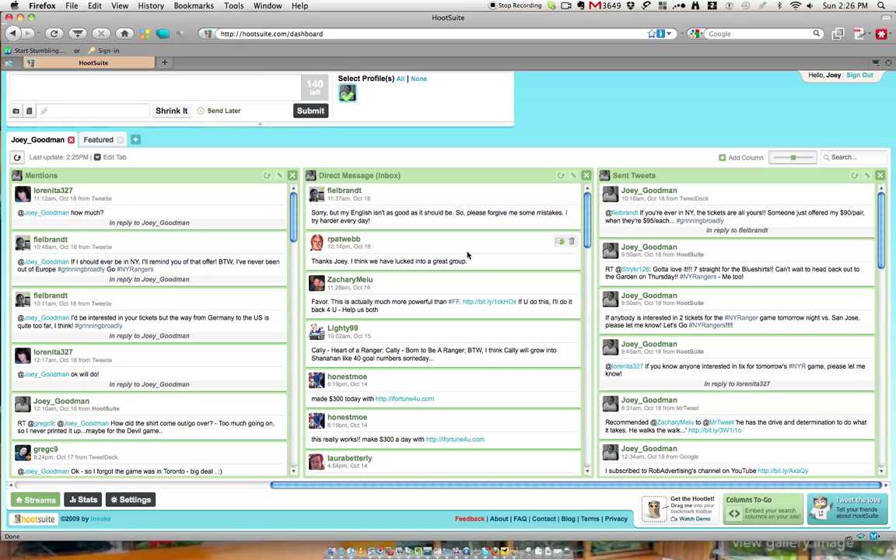
- Add a Search column with the search term #NYRangers
{"action": "left_click", "coordinate": [739, 158]}
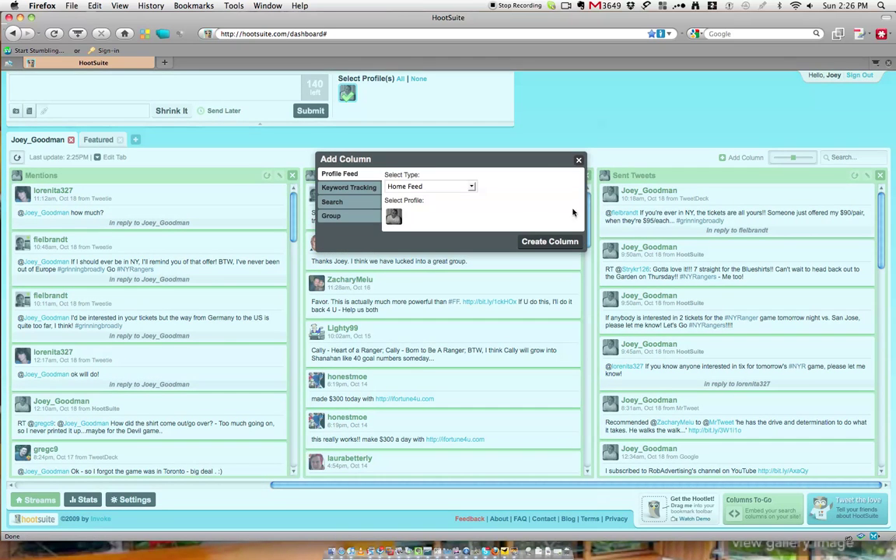
{"action": "left_click", "coordinate": [335, 202]}
{"action": "left_click", "coordinate": [394, 189]}
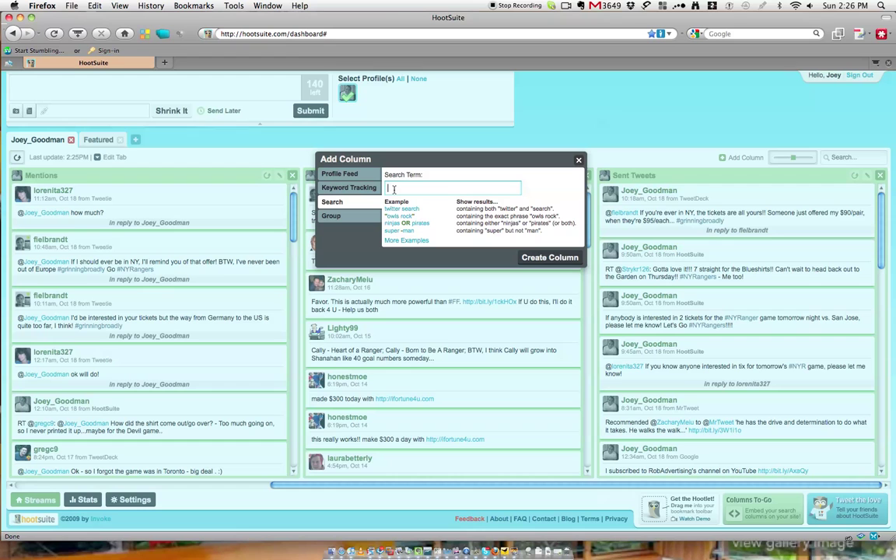
{"action": "type", "text": "#NYRan"}
{"action": "type", "text": "gers"}
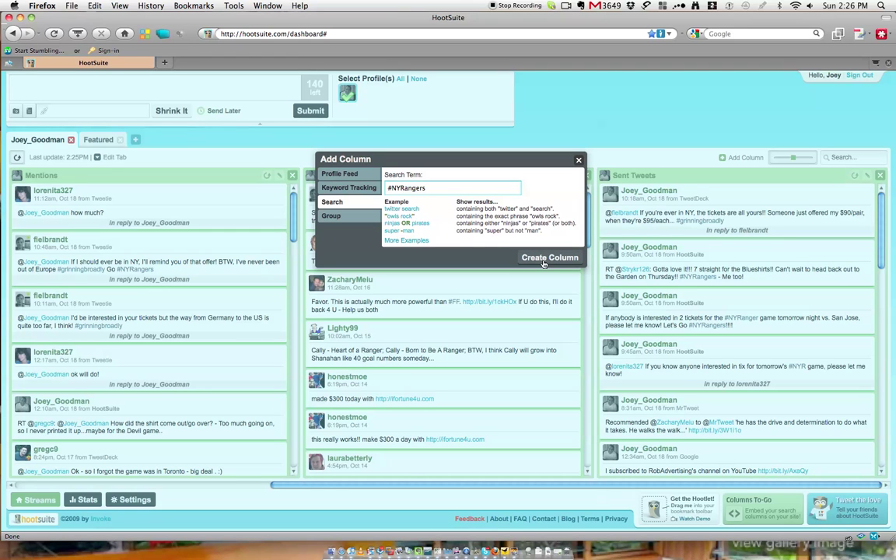
{"action": "left_click", "coordinate": [548, 257]}
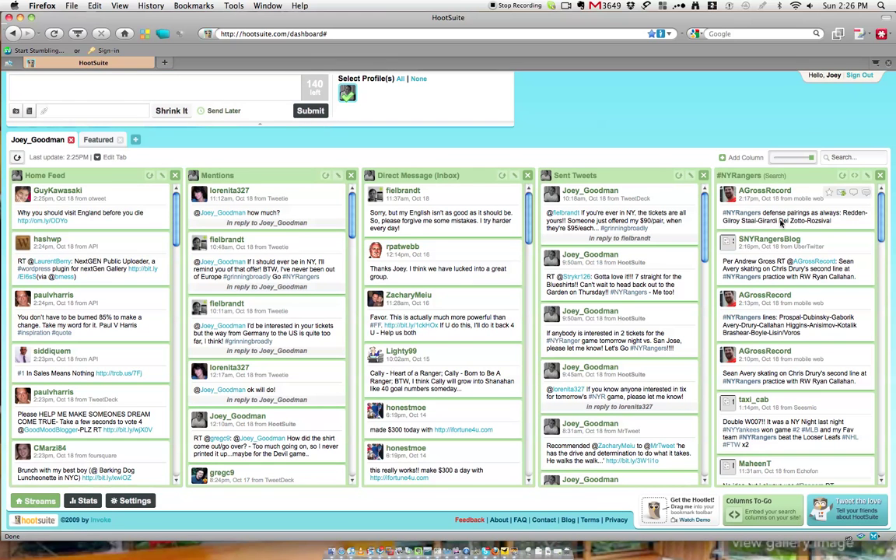
- Scroll the #NYRangers column down to the 'Gaborik hasn't scored yet' tweet
{"action": "scroll", "coordinate": [782, 249], "scroll_direction": "down", "scroll_amount": 1}
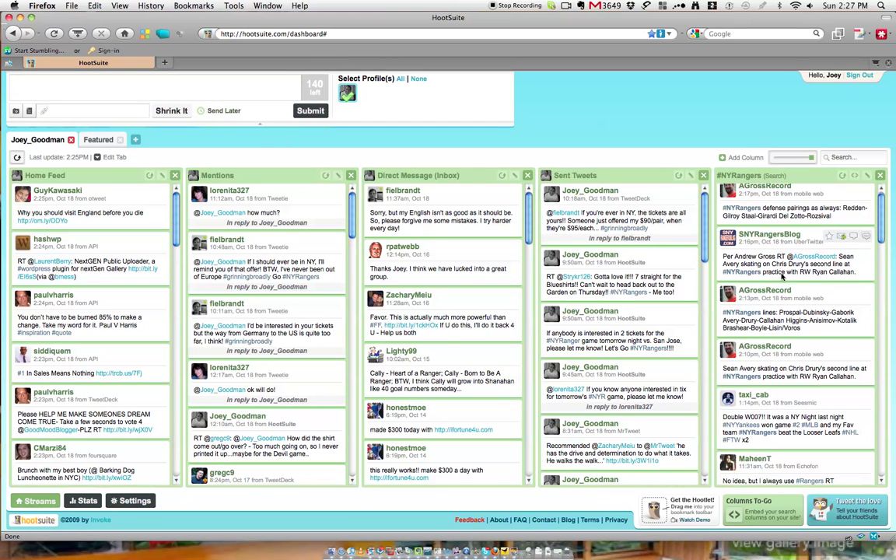
{"action": "scroll", "coordinate": [781, 304], "scroll_direction": "down", "scroll_amount": 2}
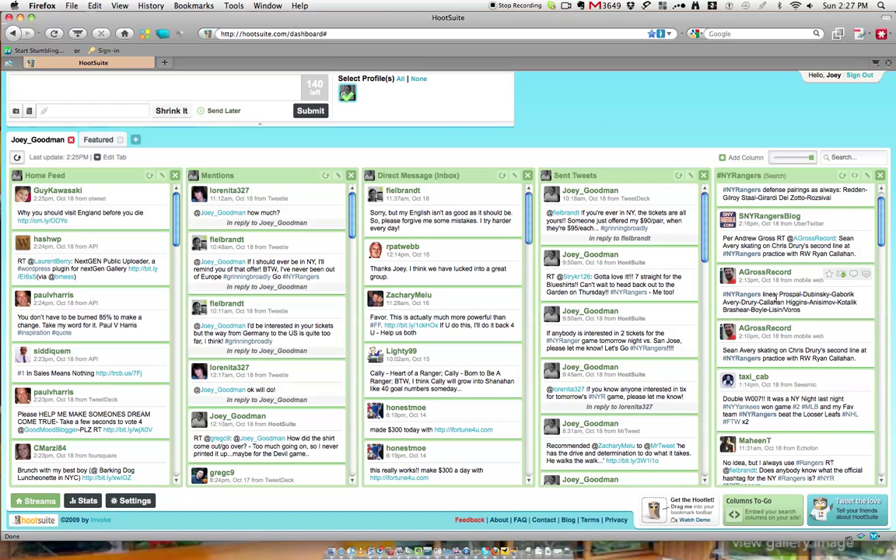
{"action": "scroll", "coordinate": [776, 299], "scroll_direction": "up", "scroll_amount": 1}
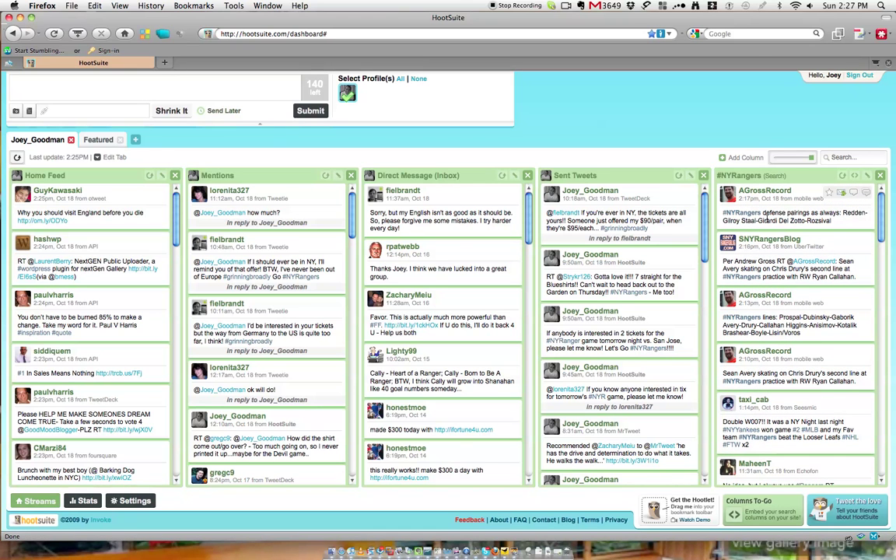
{"action": "scroll", "coordinate": [766, 220], "scroll_direction": "down", "scroll_amount": 3}
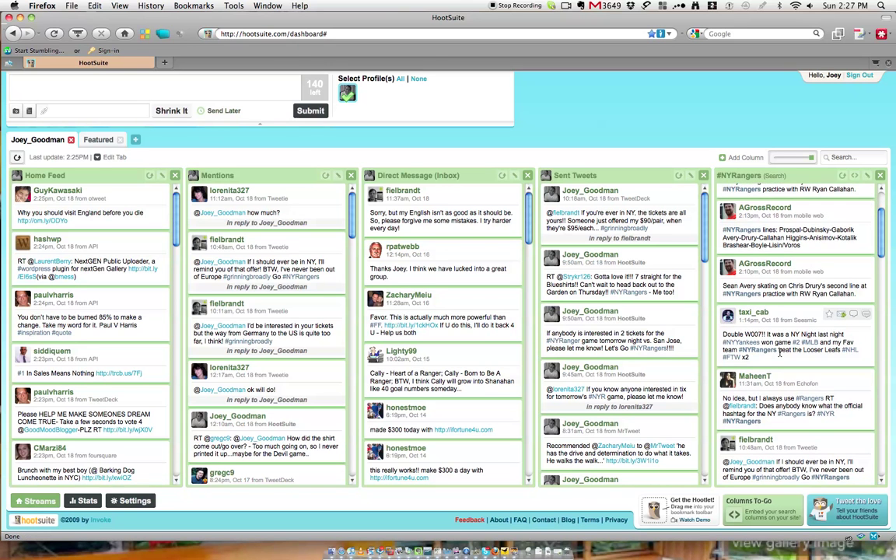
{"action": "scroll", "coordinate": [780, 352], "scroll_direction": "down", "scroll_amount": 3}
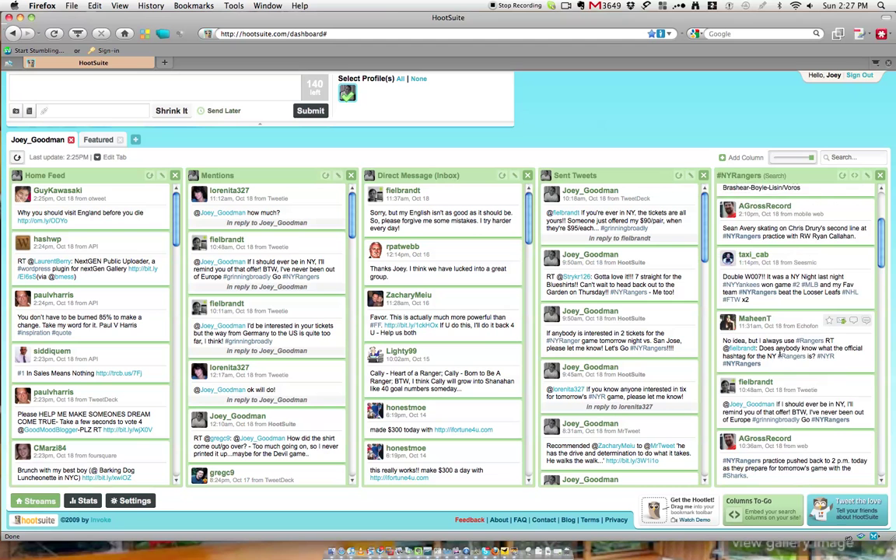
{"action": "scroll", "coordinate": [779, 352], "scroll_direction": "down", "scroll_amount": 8}
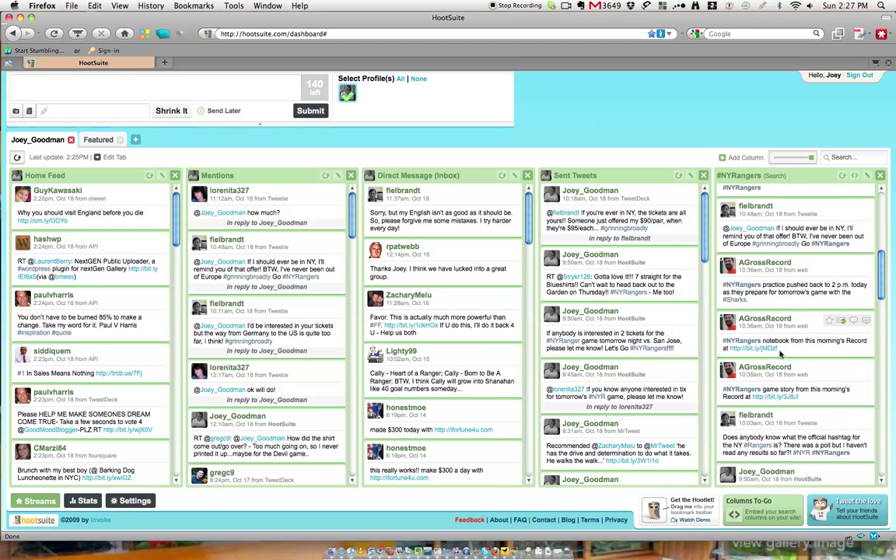
{"action": "scroll", "coordinate": [780, 353], "scroll_direction": "down", "scroll_amount": 12}
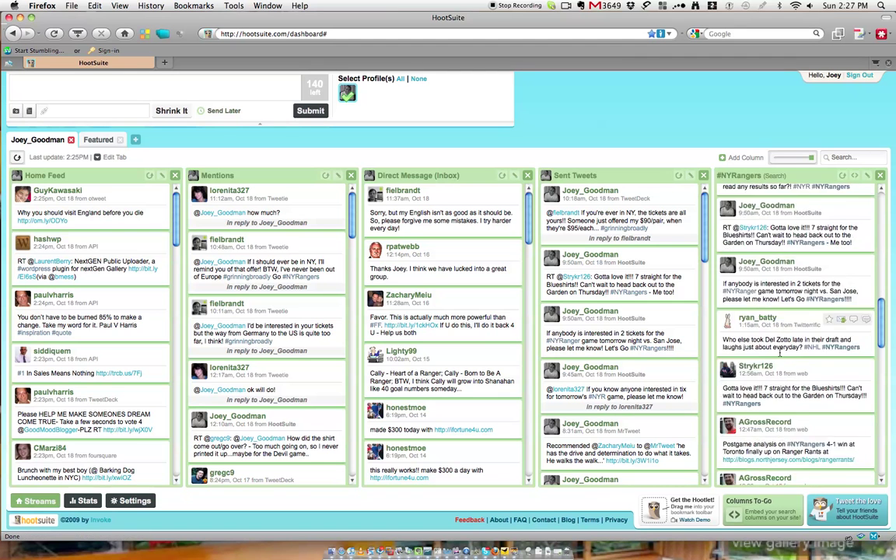
{"action": "scroll", "coordinate": [780, 352], "scroll_direction": "down", "scroll_amount": 13}
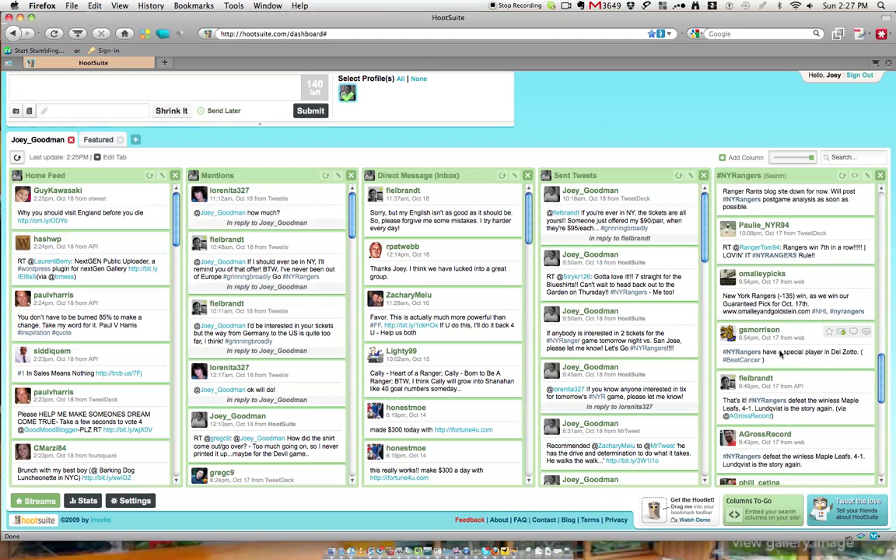
{"action": "scroll", "coordinate": [780, 353], "scroll_direction": "down", "scroll_amount": 7}
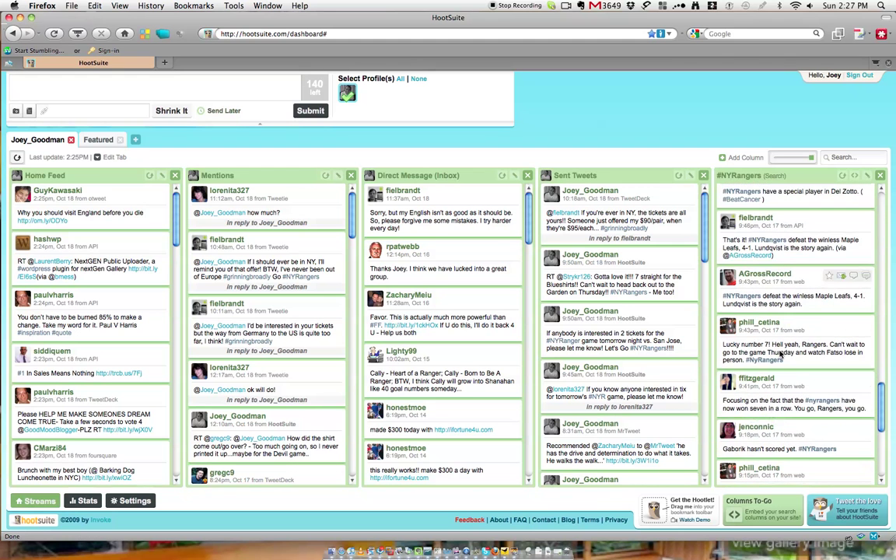
{"action": "scroll", "coordinate": [780, 352], "scroll_direction": "down", "scroll_amount": 3}
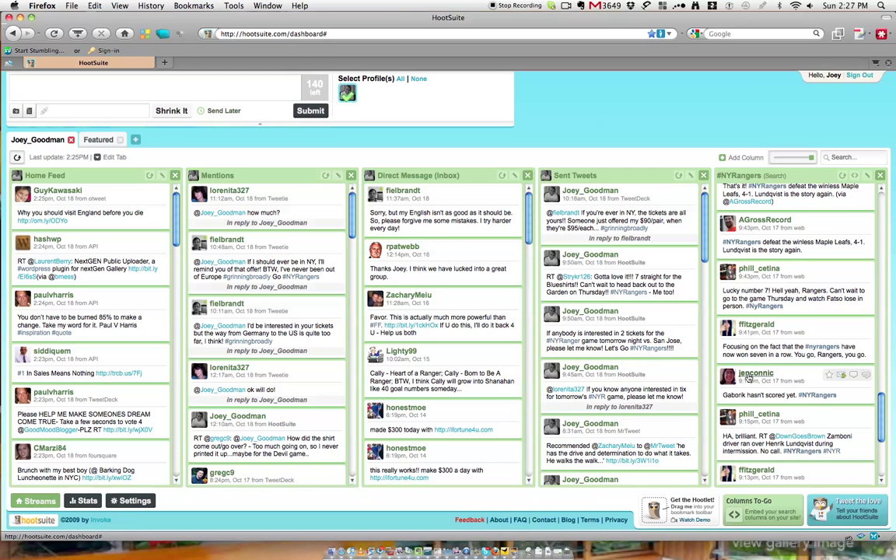
{"action": "left_click", "coordinate": [750, 374]}
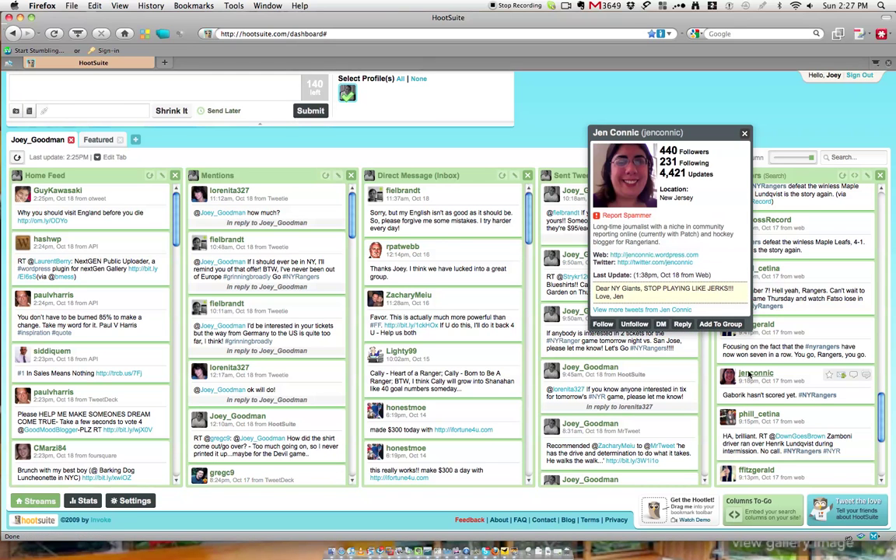
{"action": "left_click", "coordinate": [603, 323]}
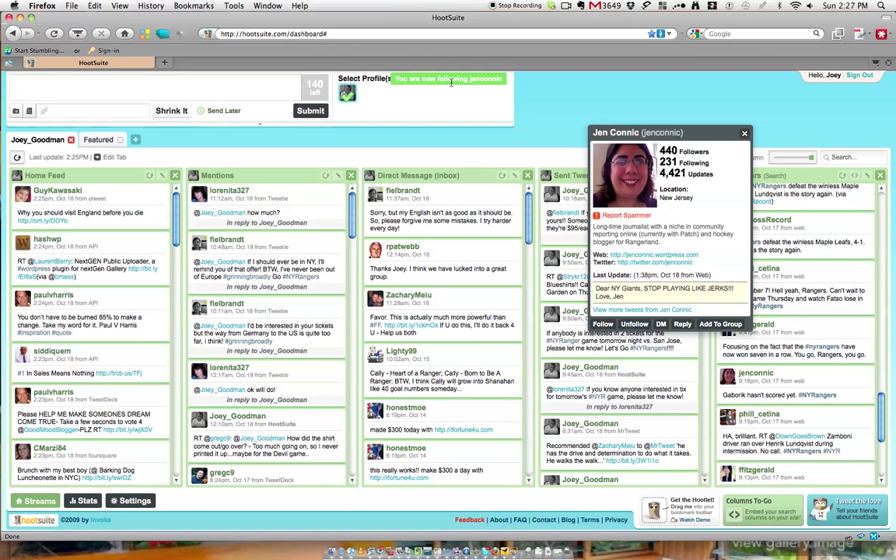
{"action": "left_click", "coordinate": [744, 134]}
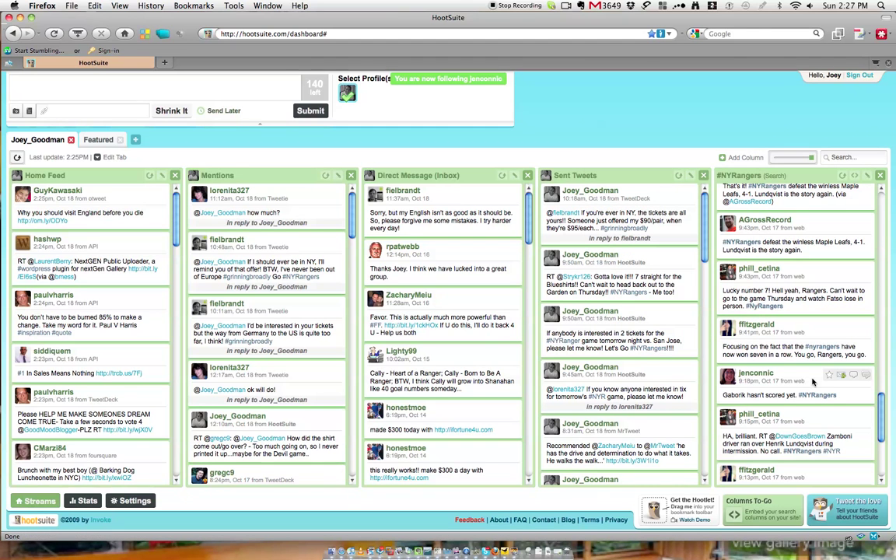
- Reply to the Gaborik tweet: 'I know I'm a bit late, but then again, Gabby takes his time as well!'
{"action": "left_click", "coordinate": [852, 376]}
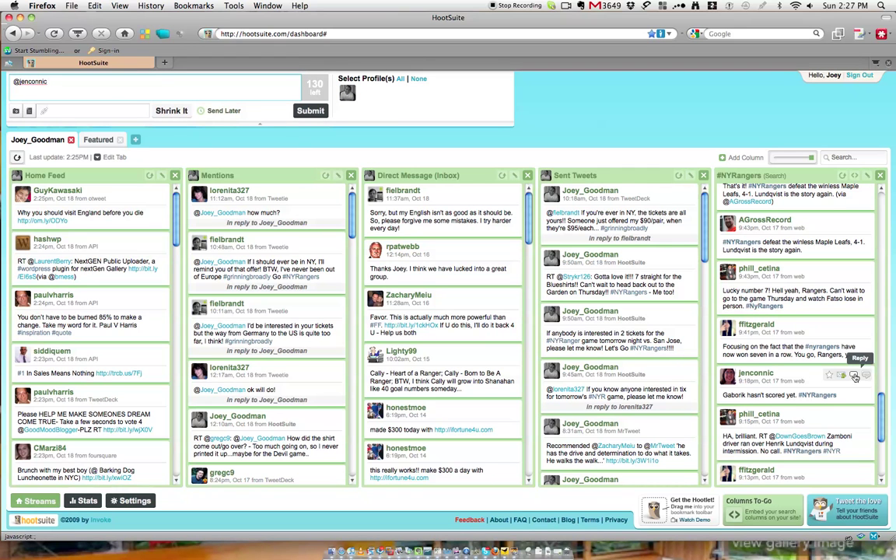
{"action": "left_click", "coordinate": [88, 85]}
{"action": "type", "text": "I know I'm a b"}
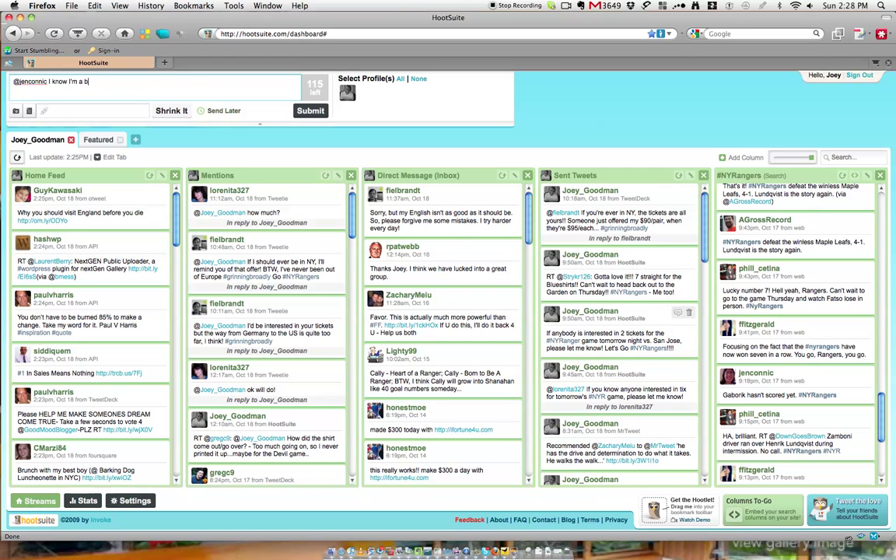
{"action": "type", "text": "it late, but then again, Gabby tak"}
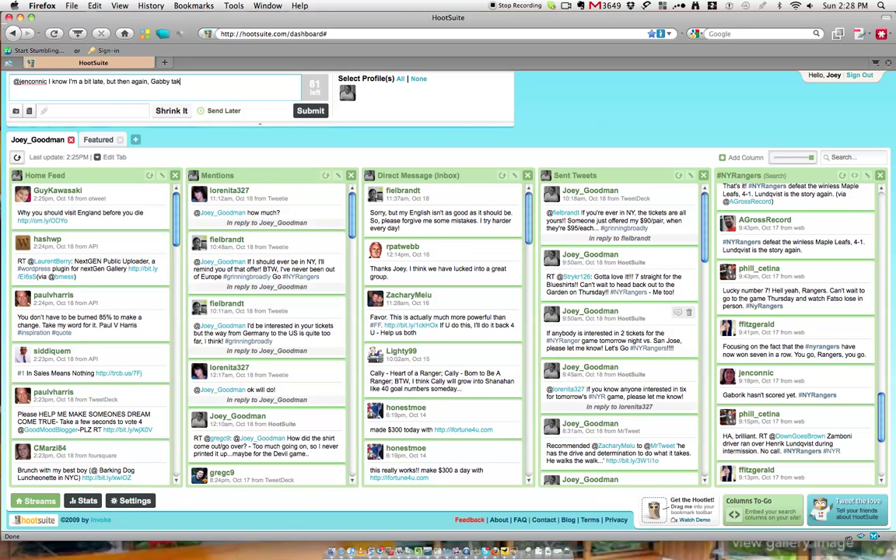
{"action": "type", "text": "es his time as well!  Gabby is the man!!!"}
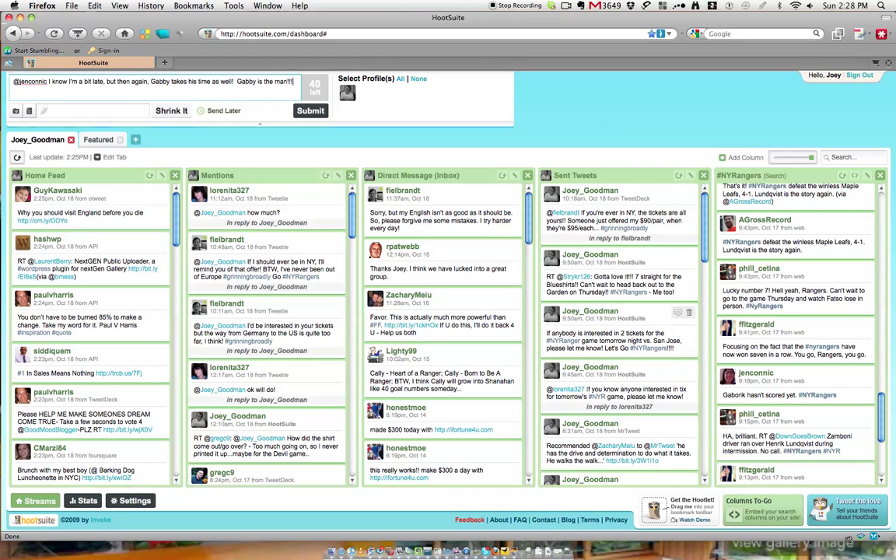
- Schedule the reply with the send hour kept at 2 and submit it
{"action": "left_click", "coordinate": [219, 112]}
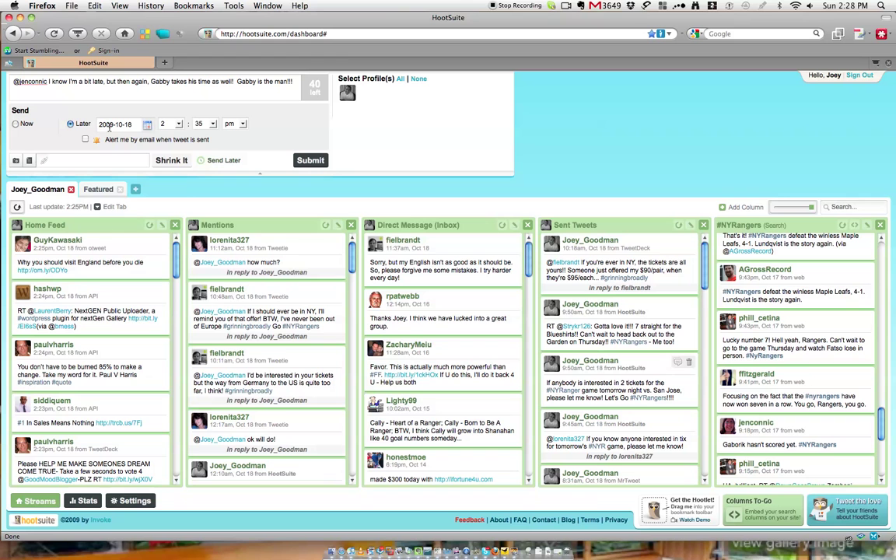
{"action": "left_click", "coordinate": [174, 124]}
{"action": "left_click", "coordinate": [165, 141]}
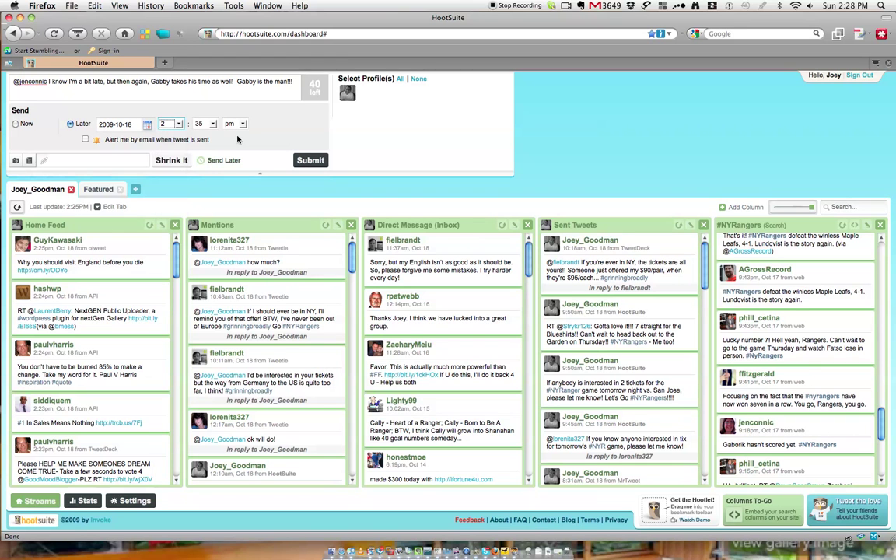
{"action": "left_click", "coordinate": [309, 161]}
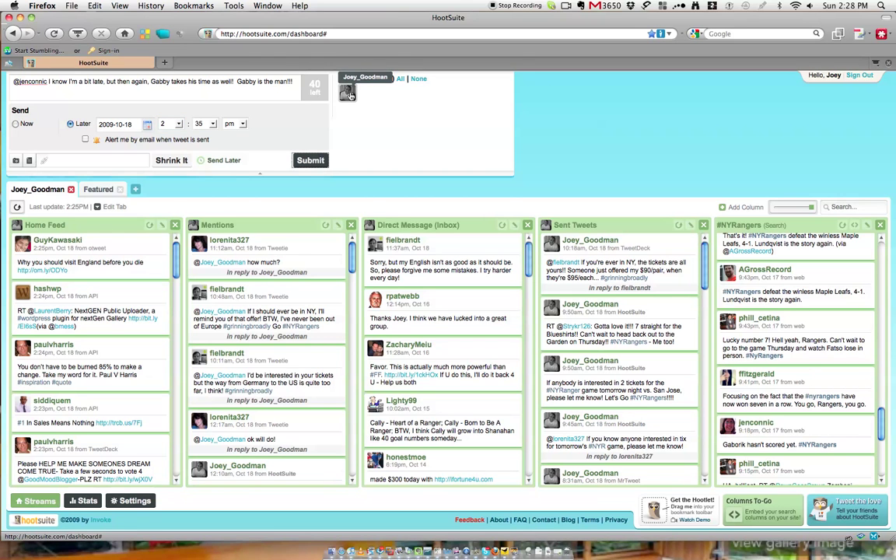
- Select the tweeting account, resubmit, and switch the reply to send Now
{"action": "left_click", "coordinate": [348, 94]}
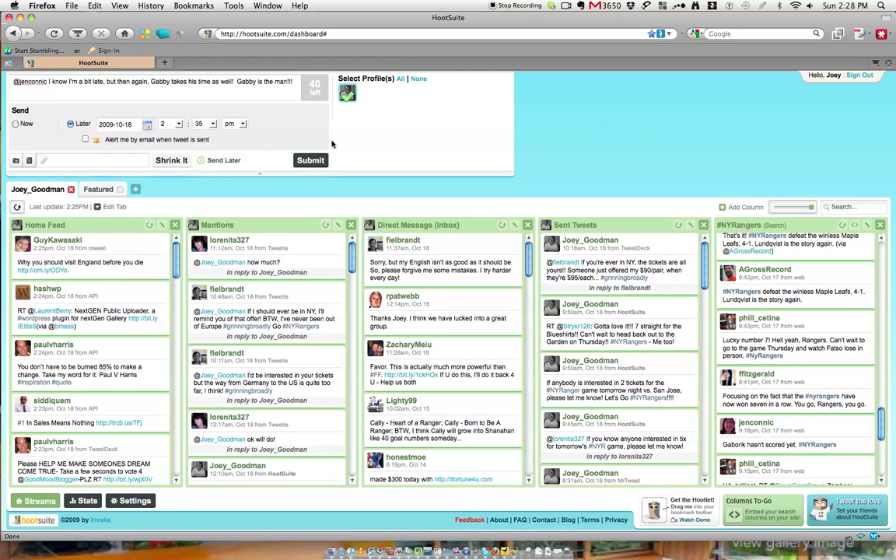
{"action": "left_click", "coordinate": [310, 162]}
{"action": "left_click", "coordinate": [17, 125]}
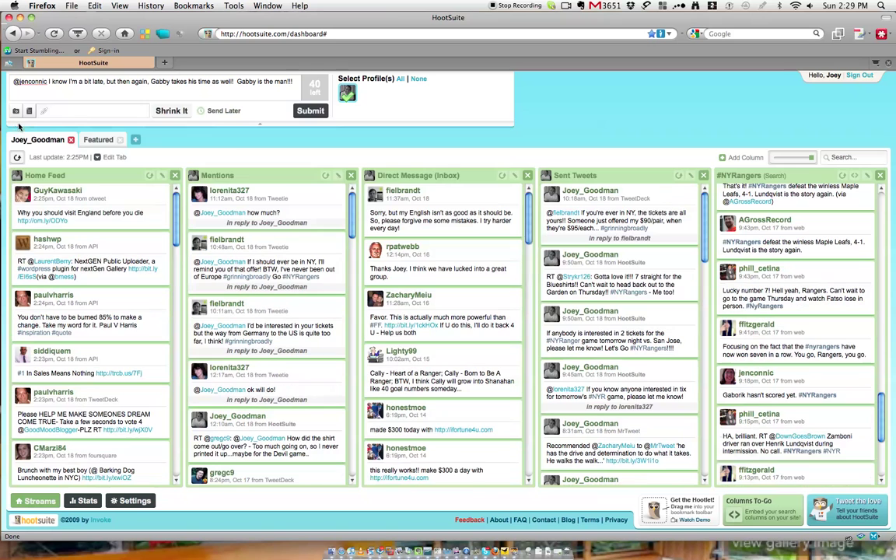
- Submit the reply tweet, then confirm deletion of the Sent Tweets column
{"action": "left_click", "coordinate": [311, 111]}
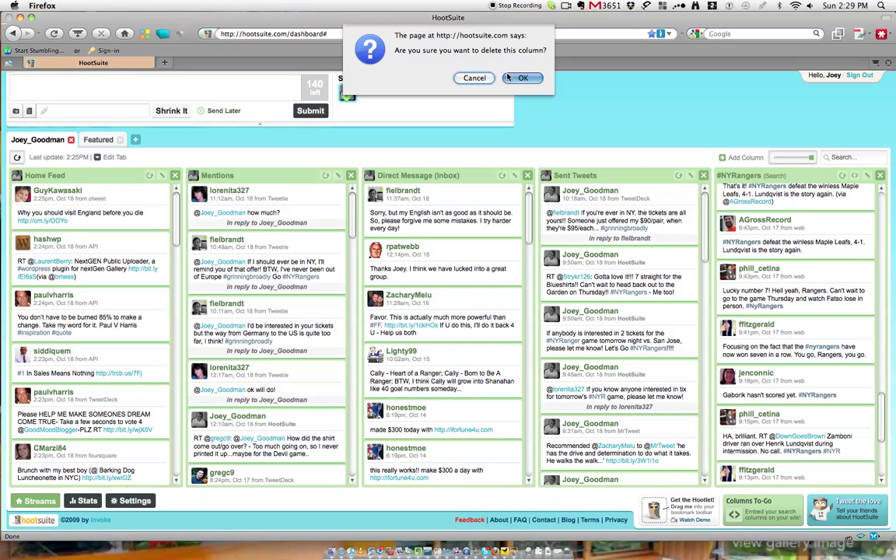
{"action": "left_click", "coordinate": [522, 78]}
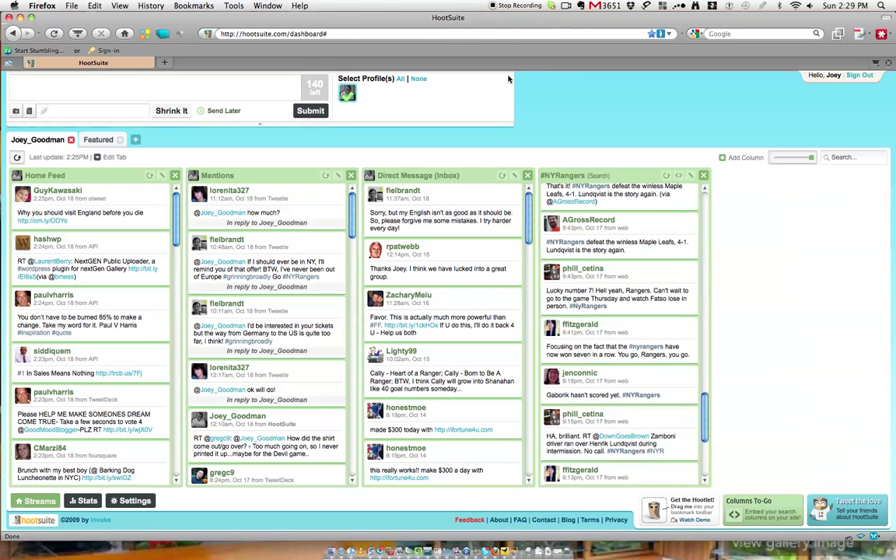